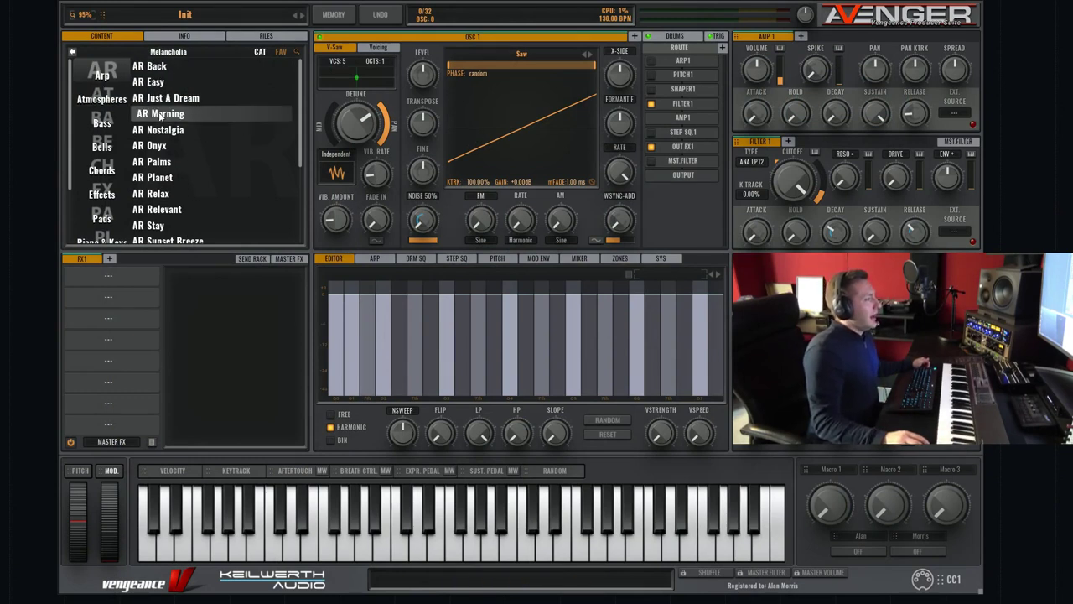
Load the AR Stay preset and display its style, type and timbre tags and comment
click(171, 226)
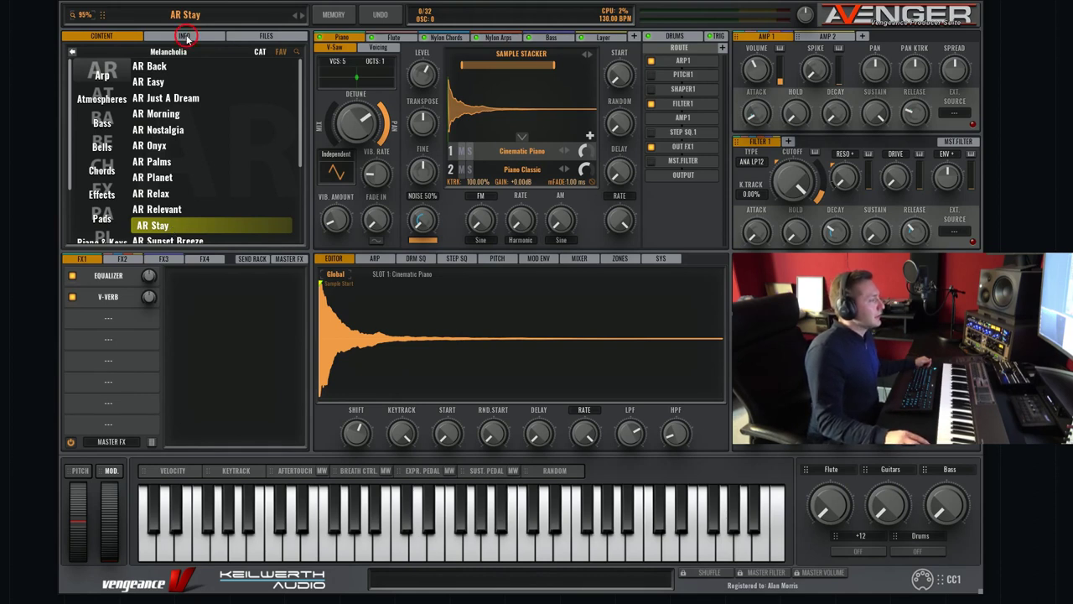
click(186, 36)
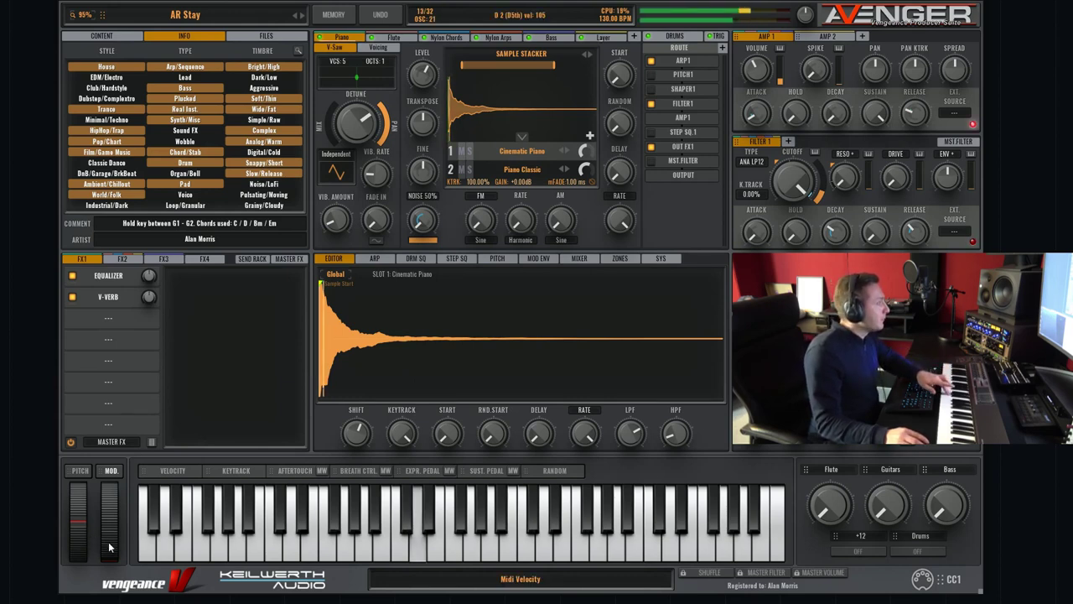
Raise the mod wheel, Flute macro to about half, Bass macro up, and switch on +12 and Drums
mouse_move(109, 546)
mouse_down()
mouse_move(127, 456)
mouse_move(139, 458)
mouse_move(157, 549)
mouse_up()
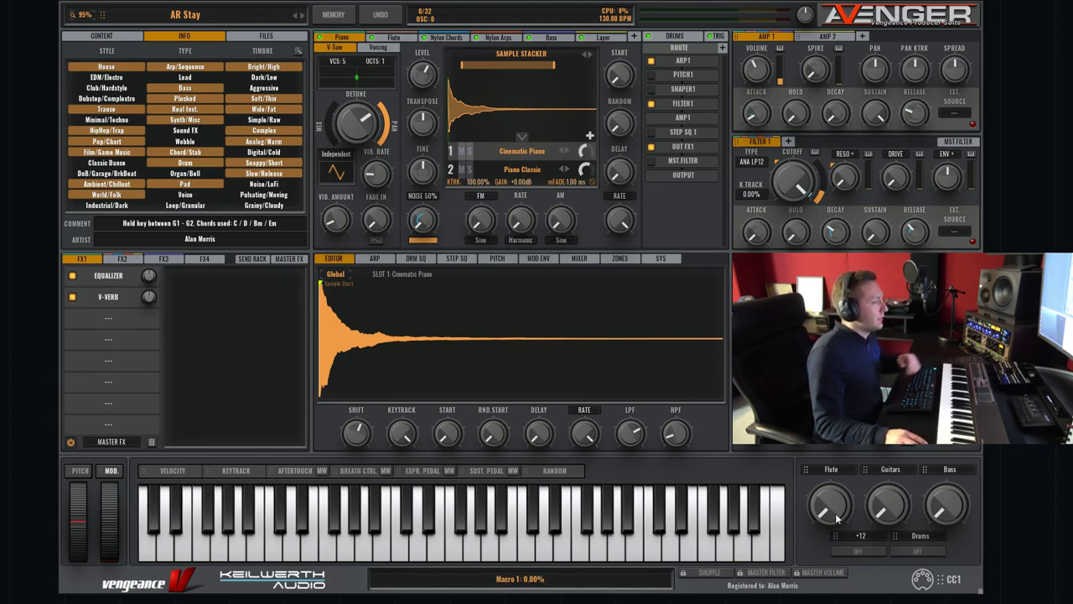
drag(836, 518, 906, 426)
drag(947, 508, 956, 419)
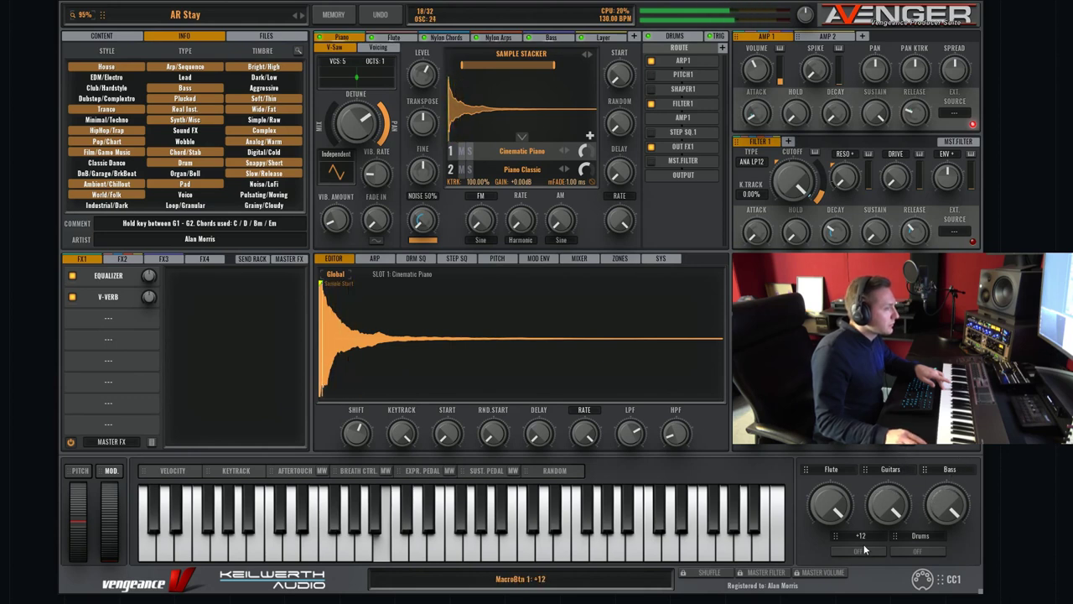
click(862, 550)
click(917, 551)
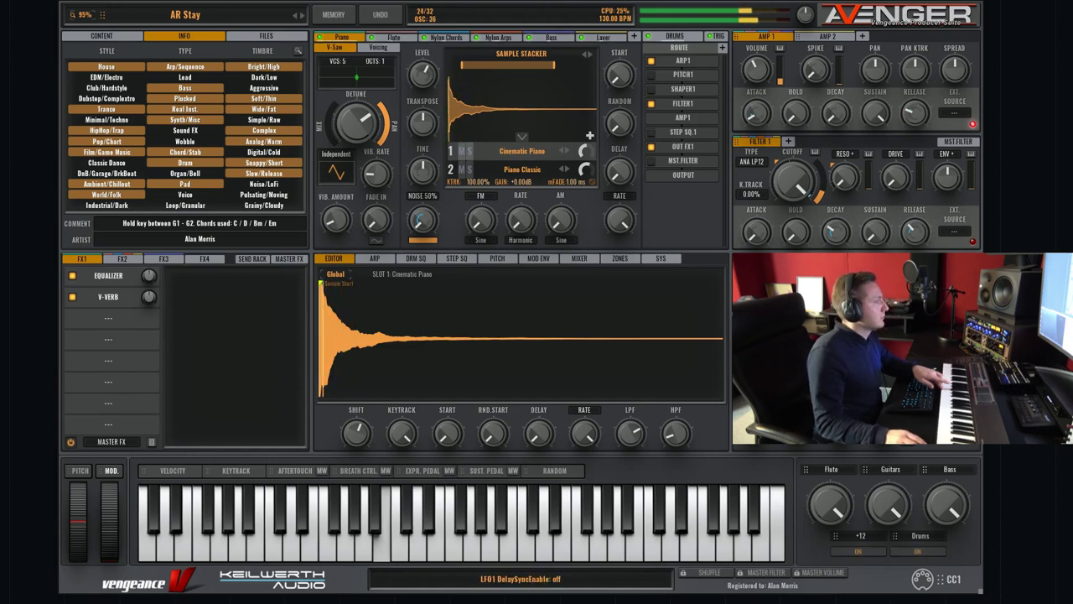
mouse_move(110, 536)
mouse_down()
mouse_move(124, 470)
mouse_move(113, 558)
mouse_up()
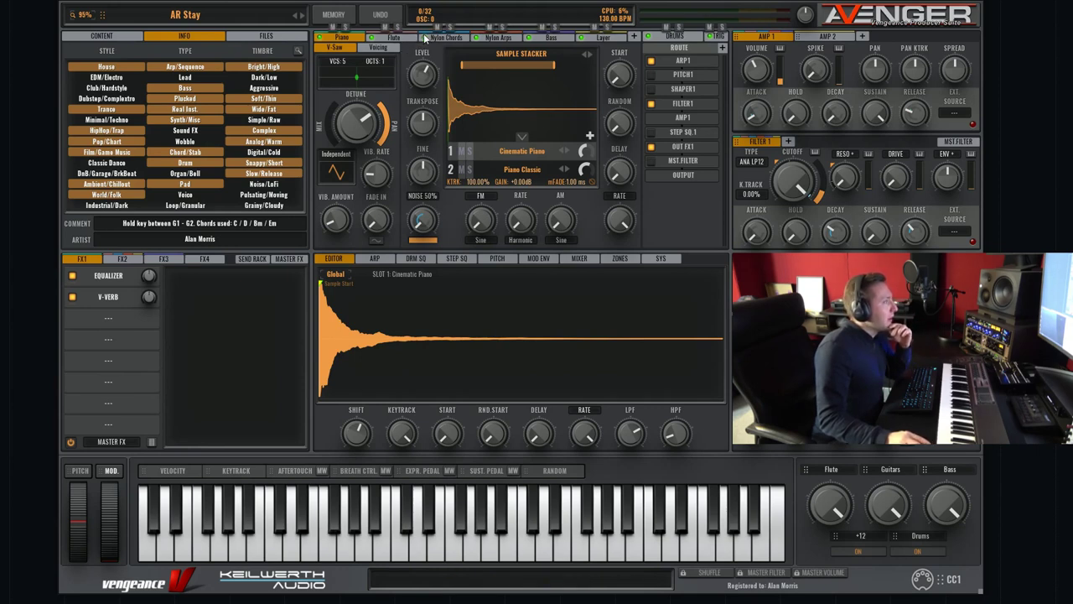
click(396, 39)
click(446, 38)
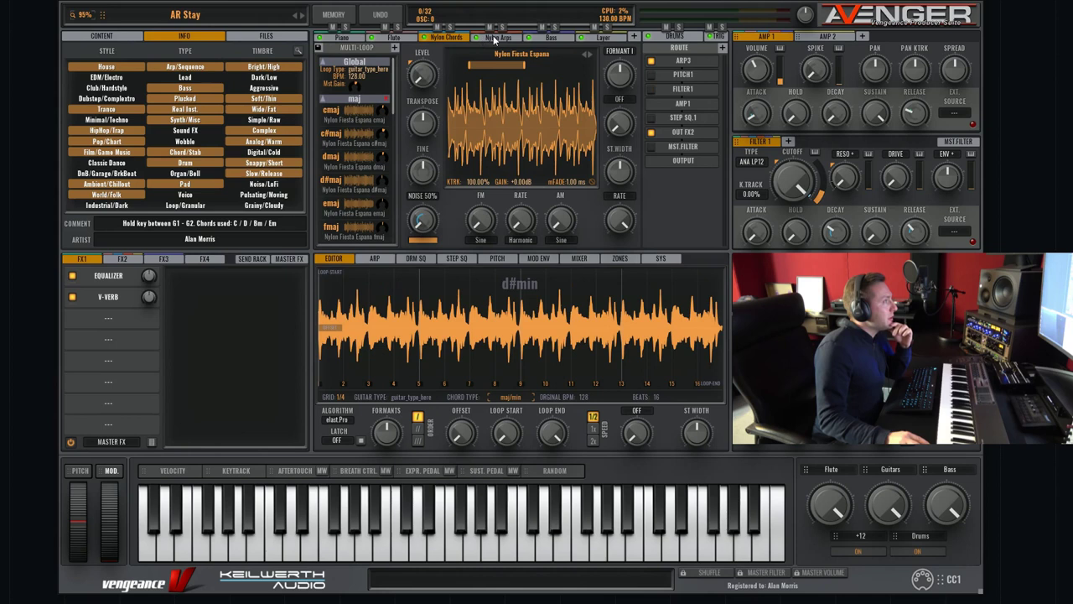
click(496, 39)
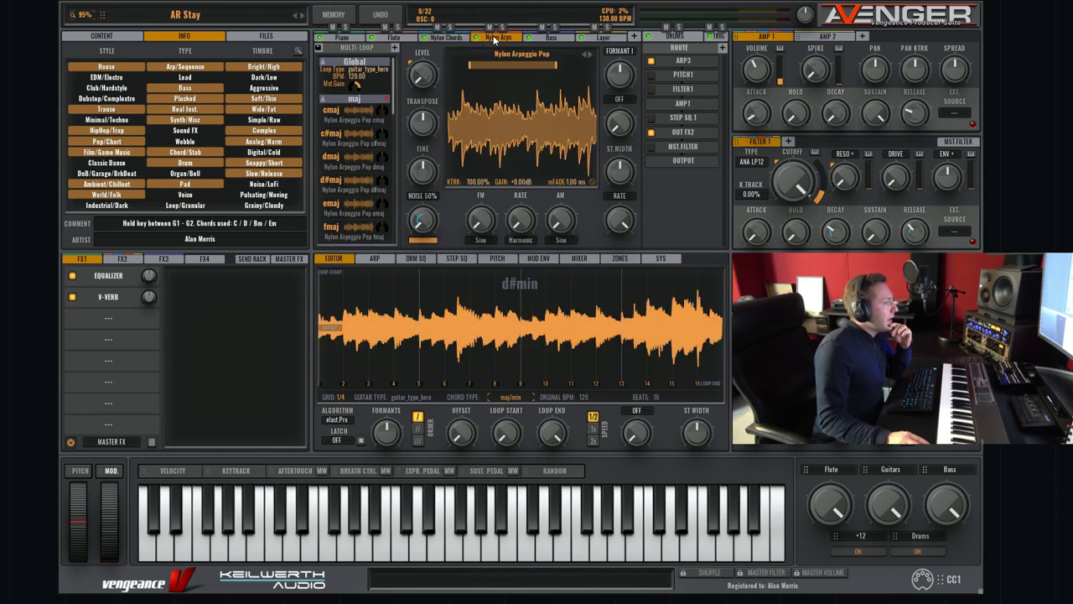
click(546, 38)
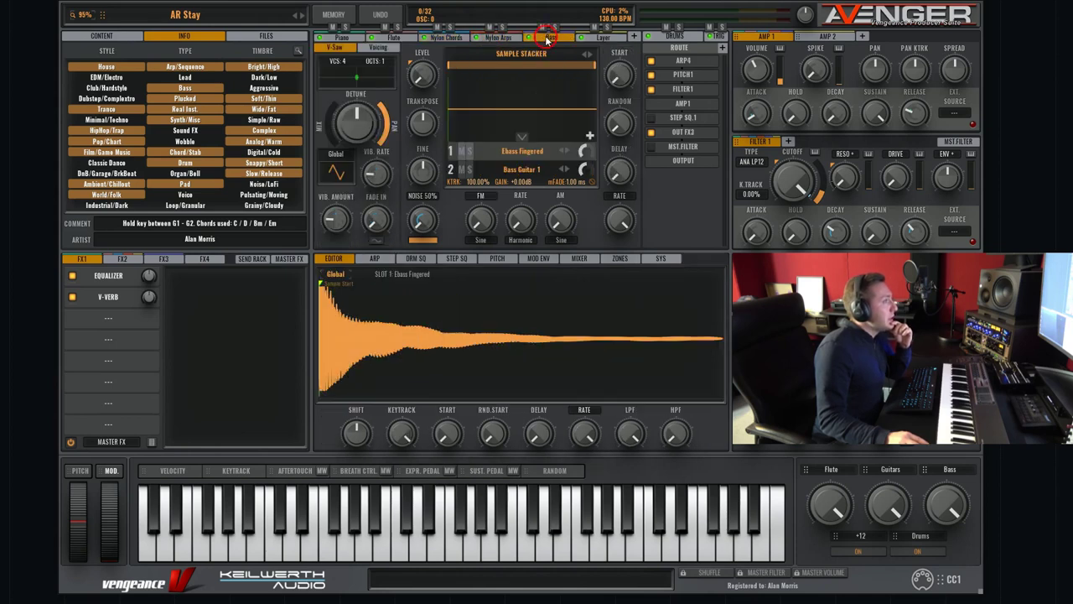
click(604, 39)
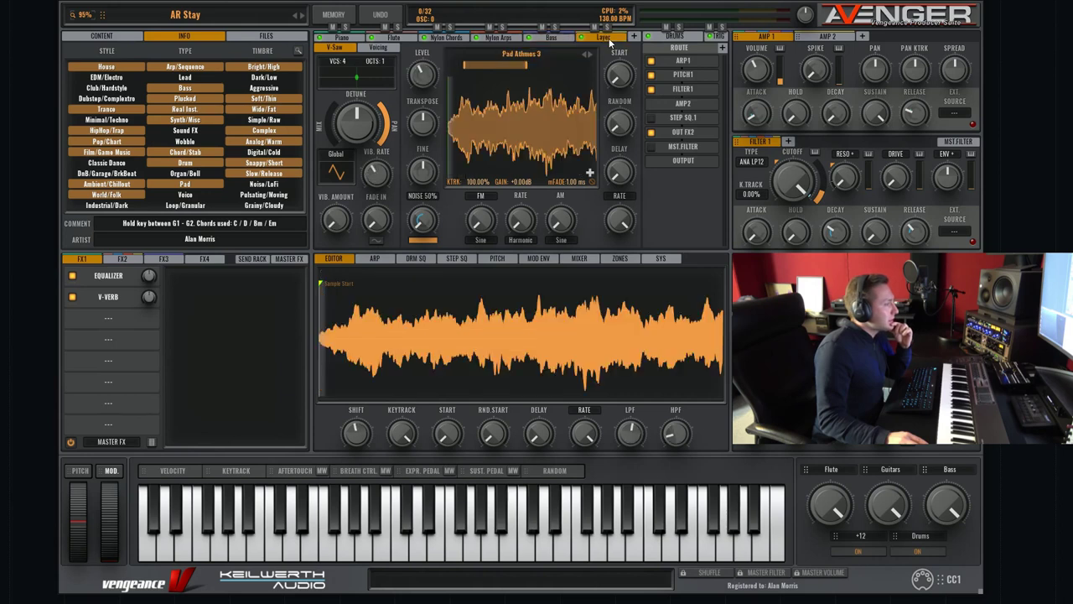
click(342, 39)
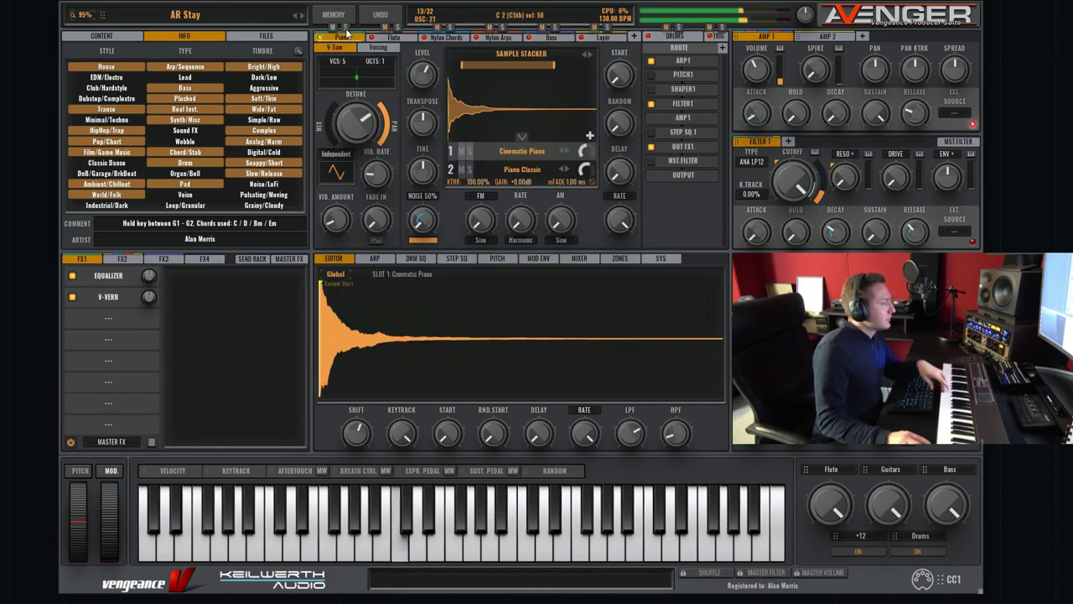
click(333, 28)
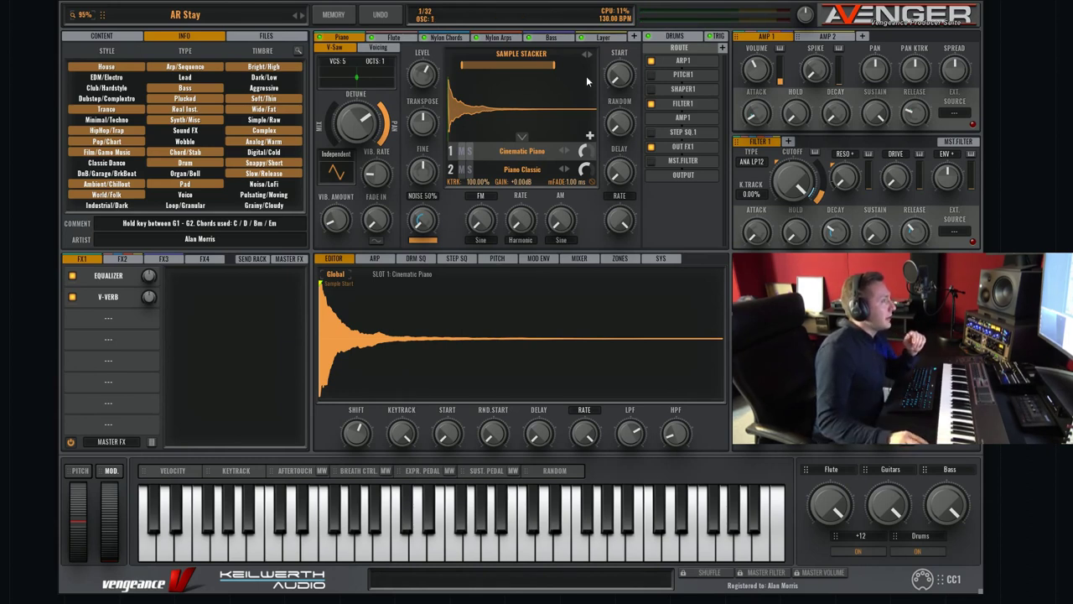
Inspect the ARP 1 pattern and browse the FX2, FX3 and FX4 effects chains
click(682, 63)
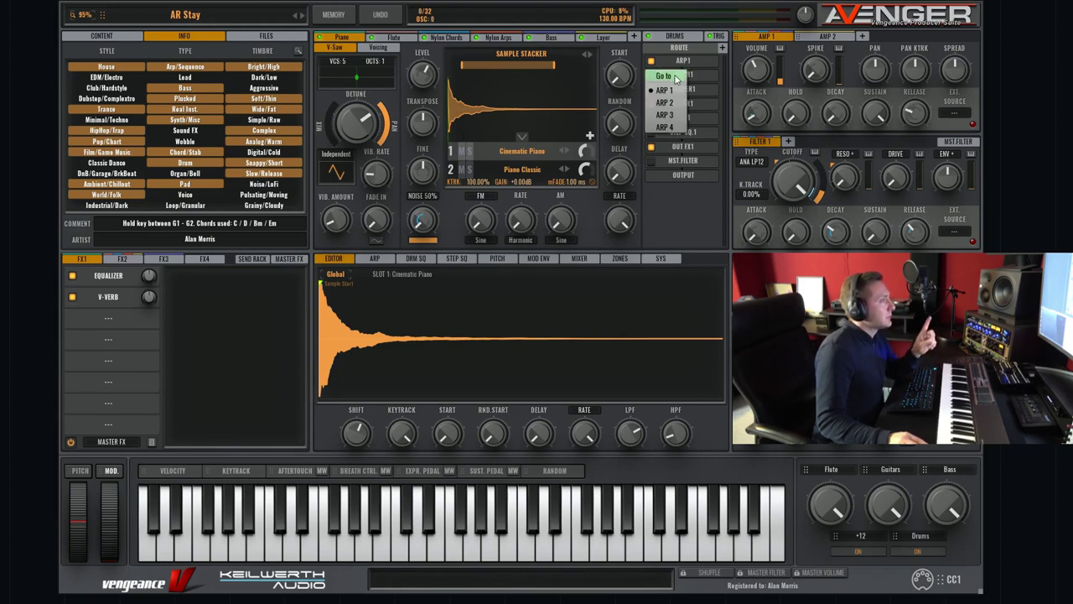
click(676, 78)
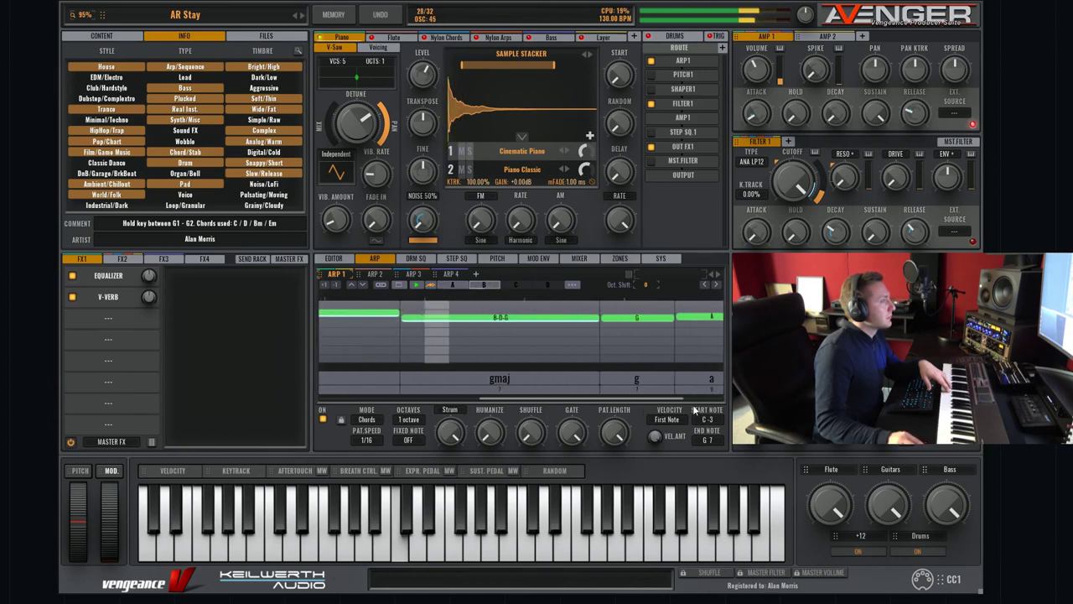
click(686, 104)
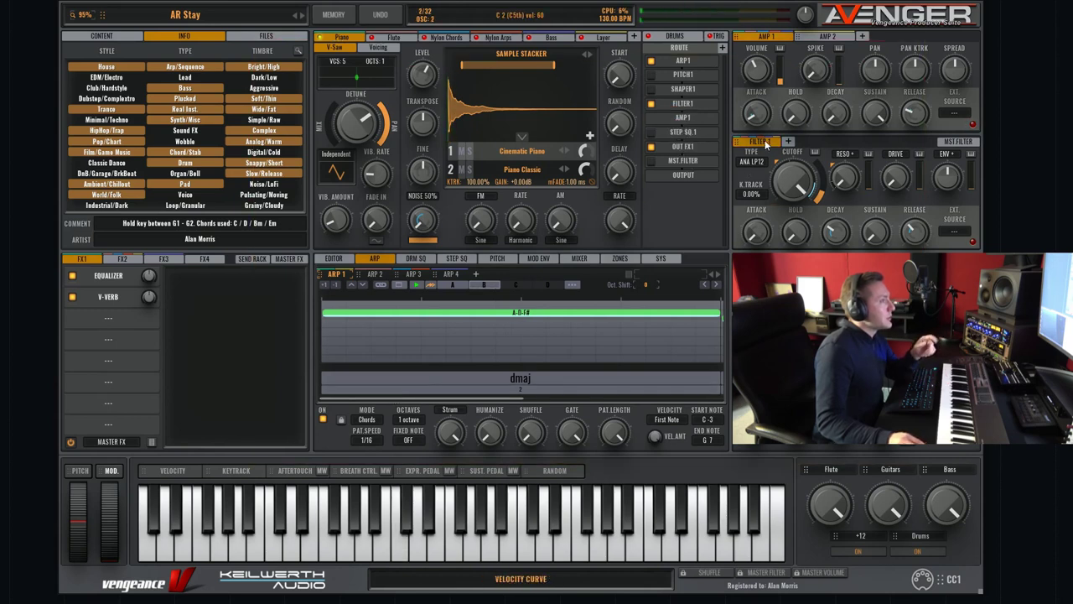
click(684, 147)
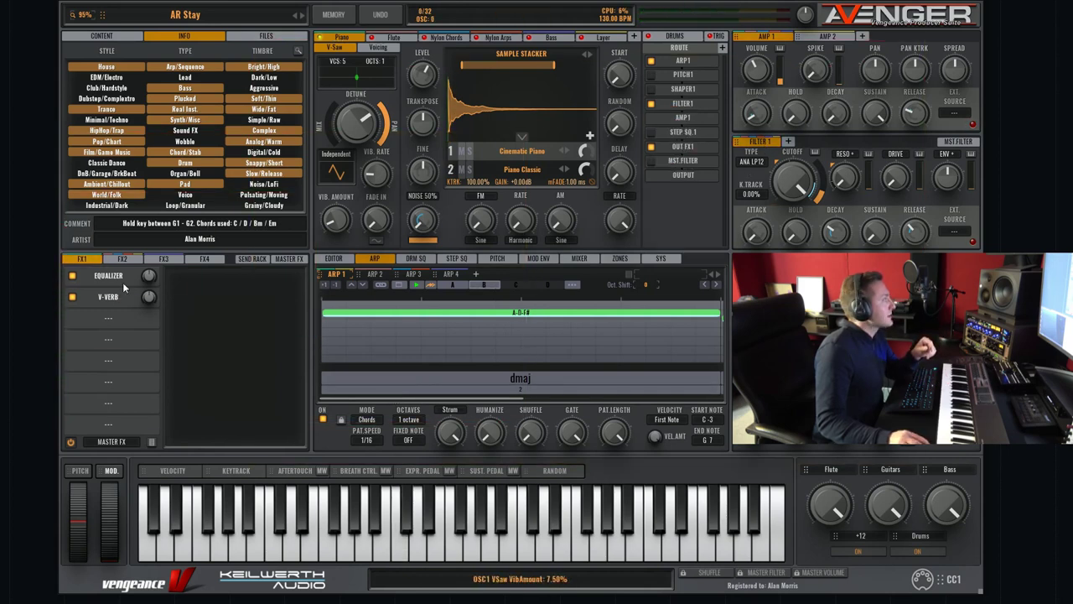
click(120, 260)
click(168, 260)
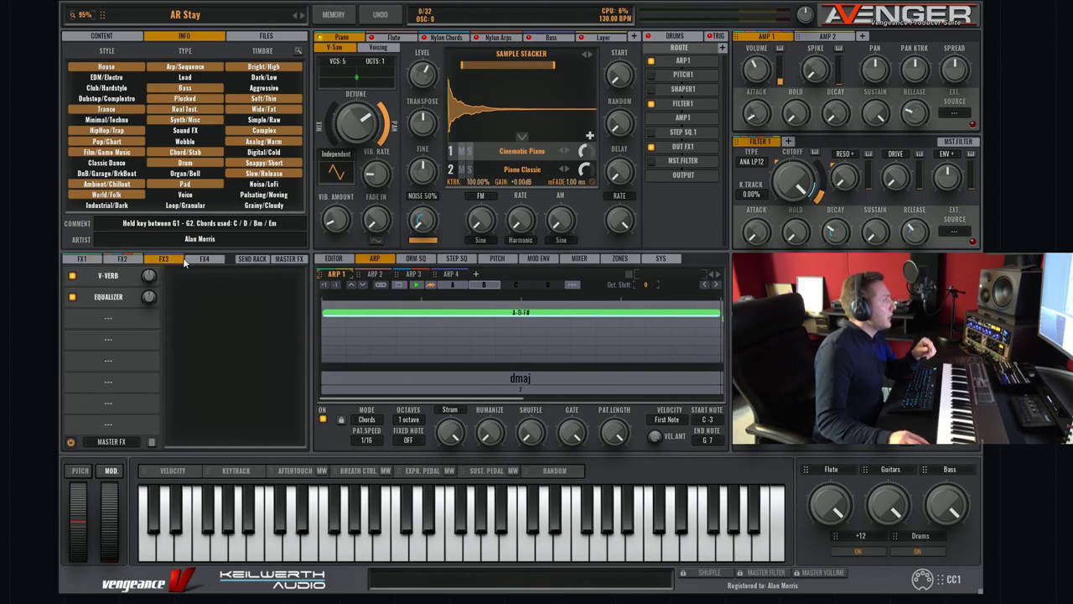
click(205, 261)
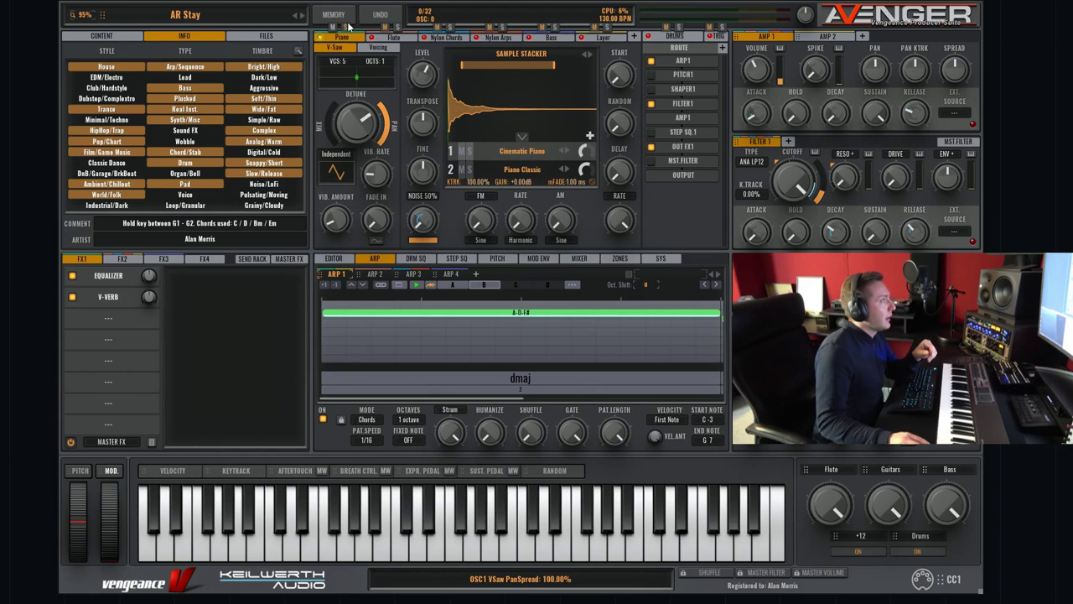
Route the Flute layer's output to the FX2 chain, then return to the FX1 chain
click(399, 39)
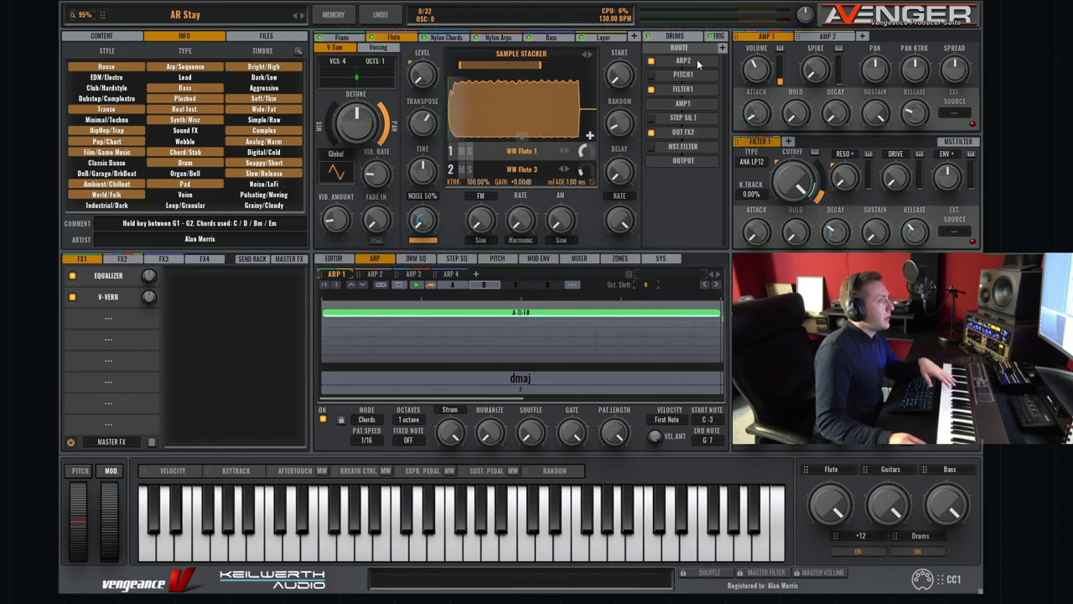
click(374, 275)
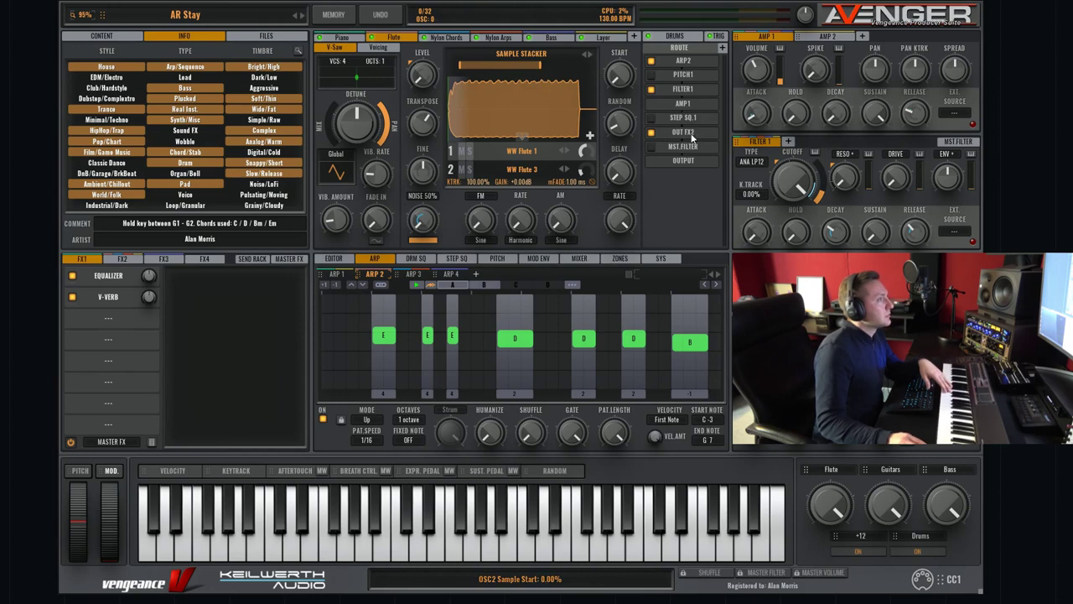
click(692, 136)
click(671, 165)
click(122, 258)
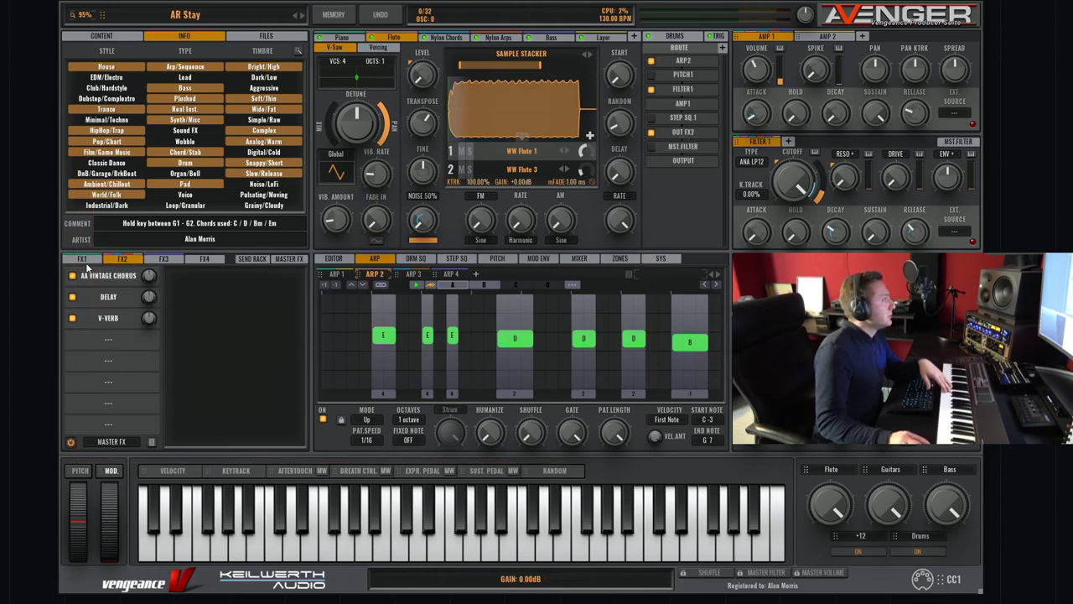
click(83, 259)
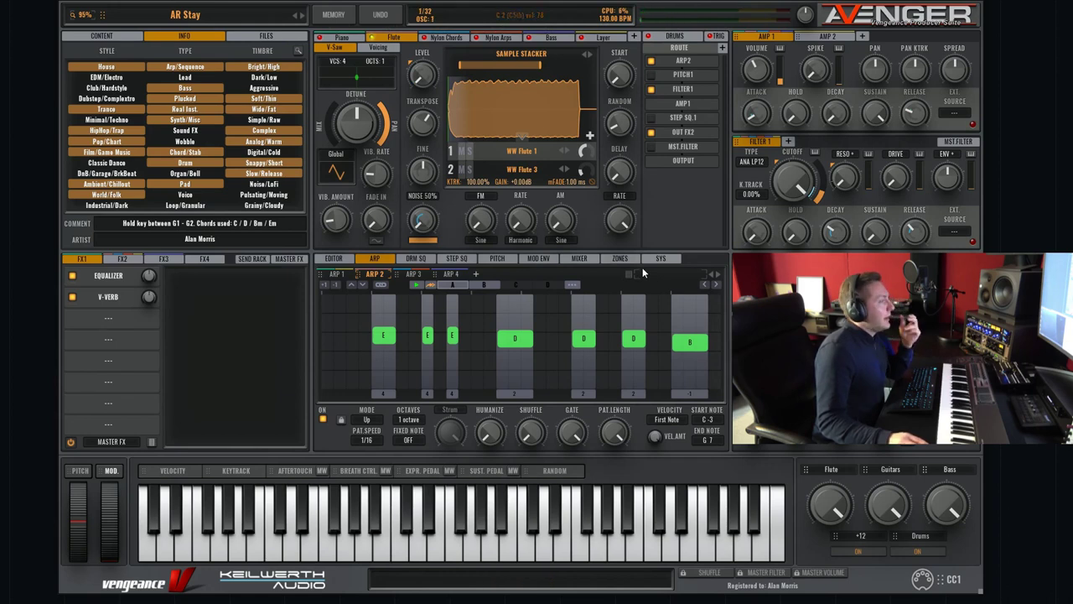
Audition the Piano, Flute and Nylon Arps layers to view their samples and loop
click(343, 37)
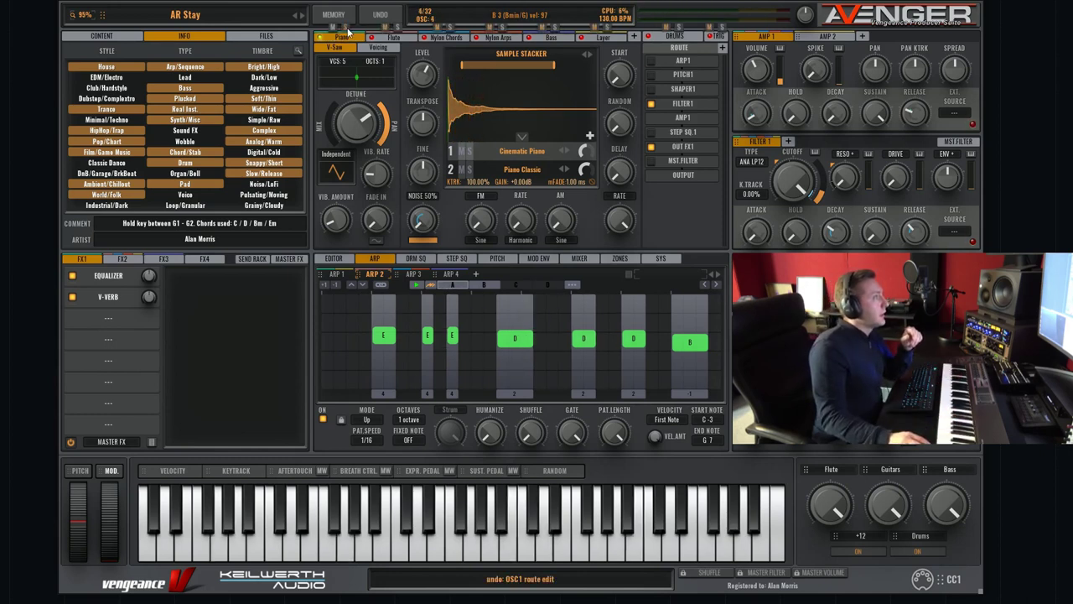
click(396, 38)
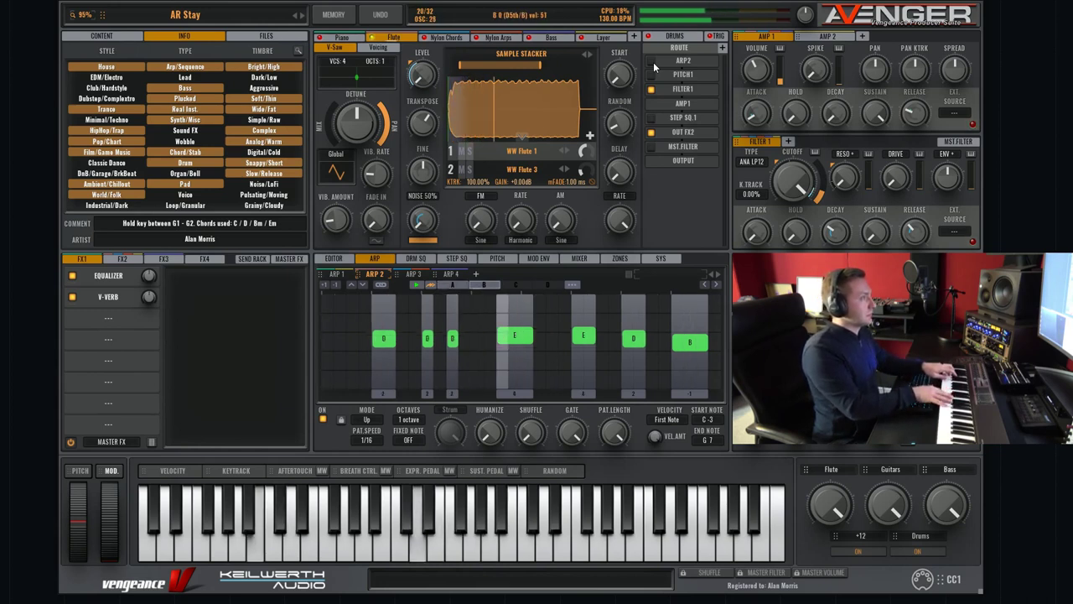
click(501, 38)
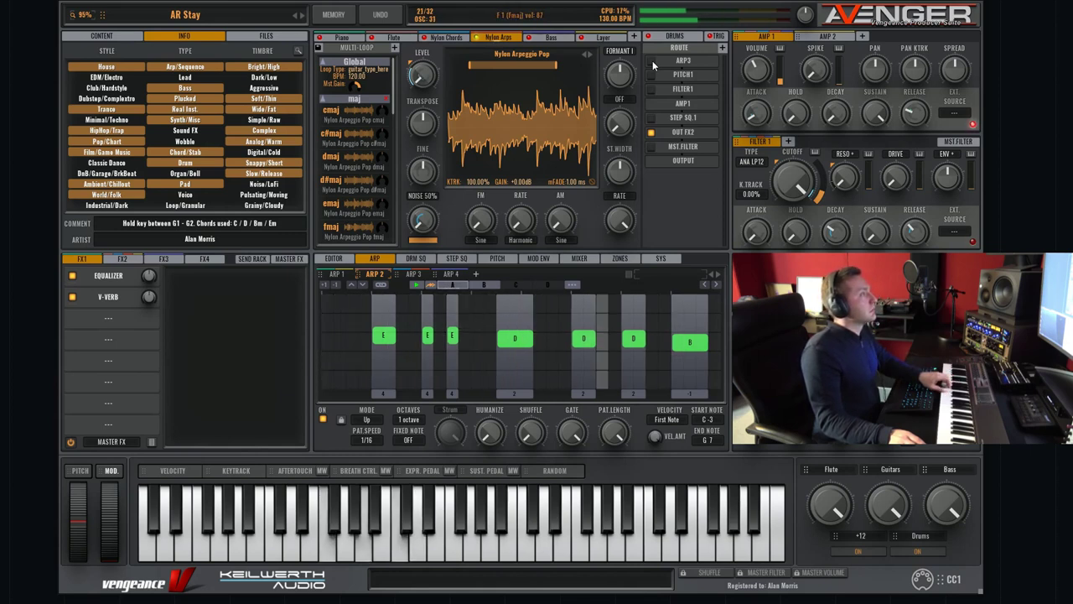
Delete the Piano, Flute and Nylon Chords layers
click(342, 37)
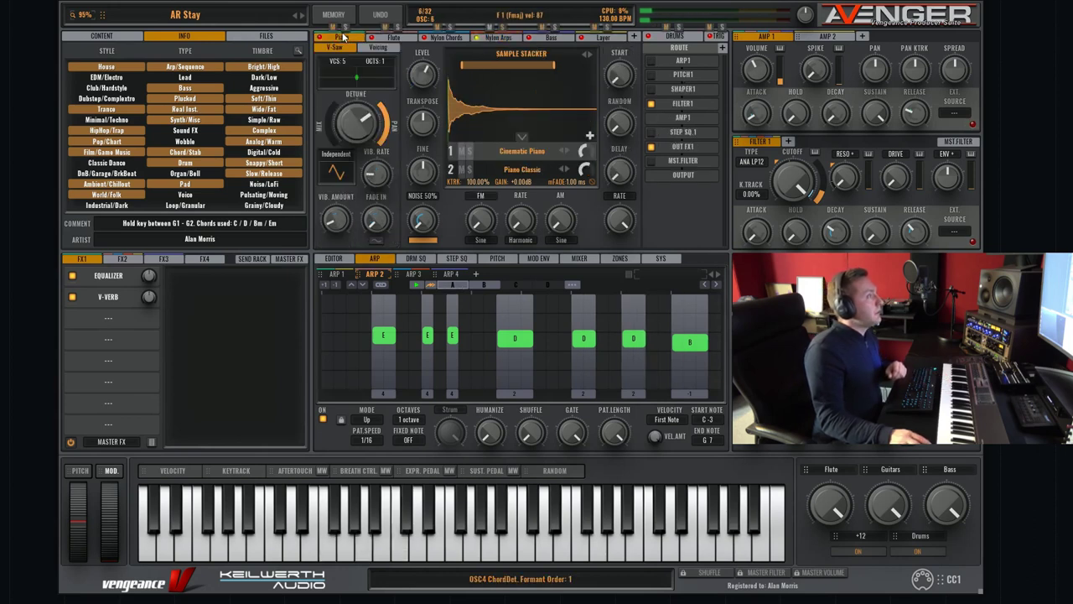
right_click(351, 42)
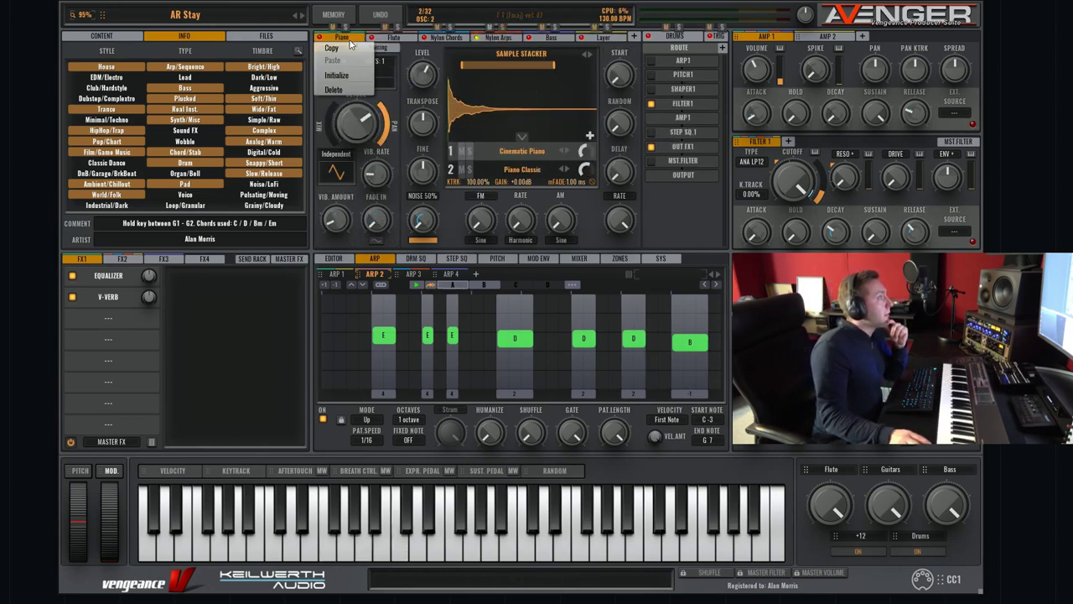
click(351, 91)
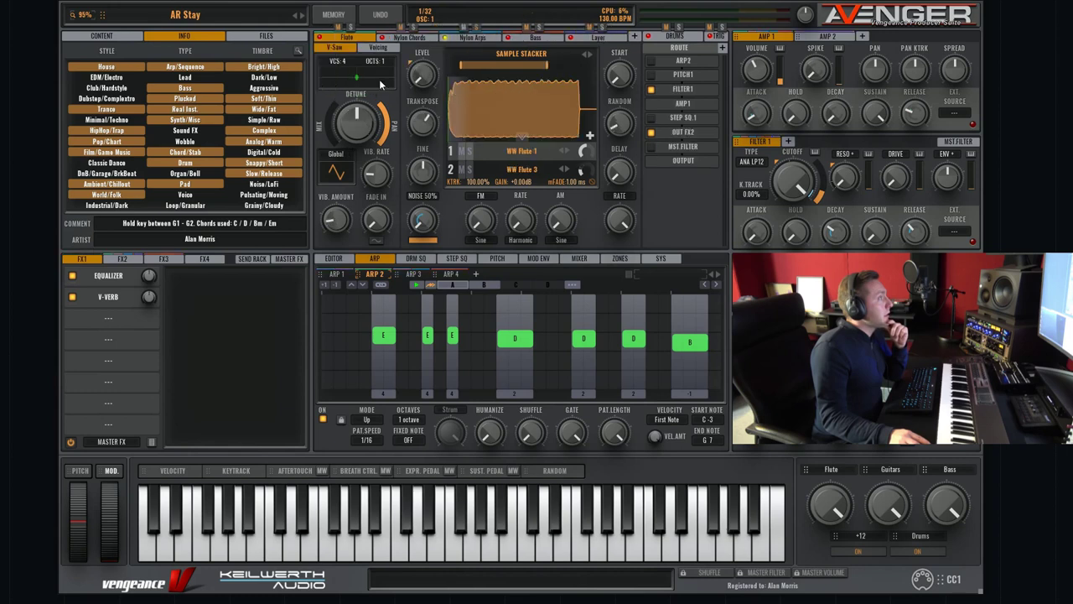
right_click(348, 40)
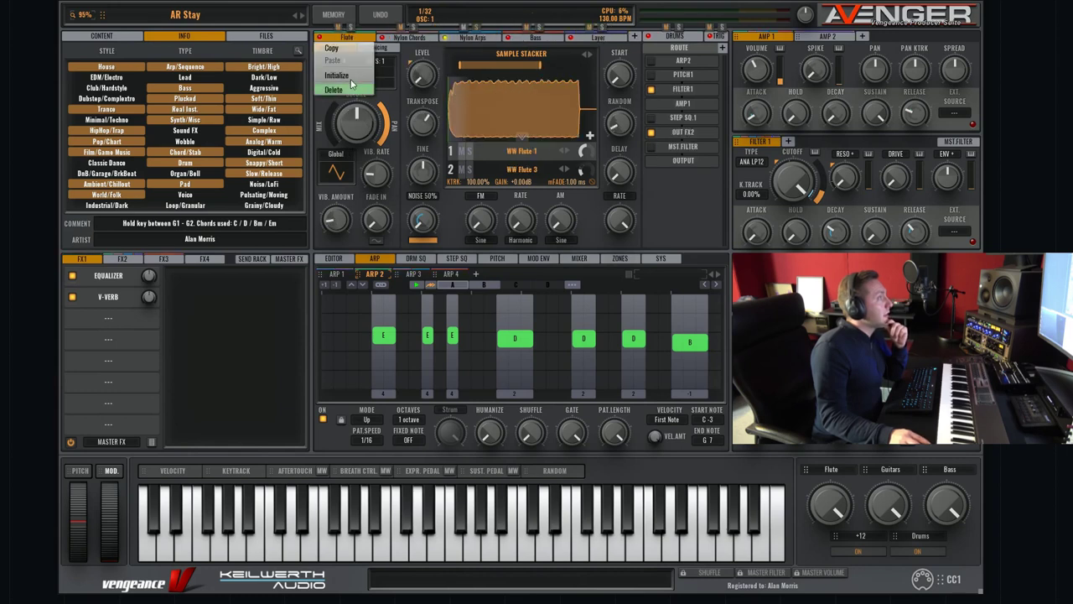
click(352, 90)
right_click(359, 39)
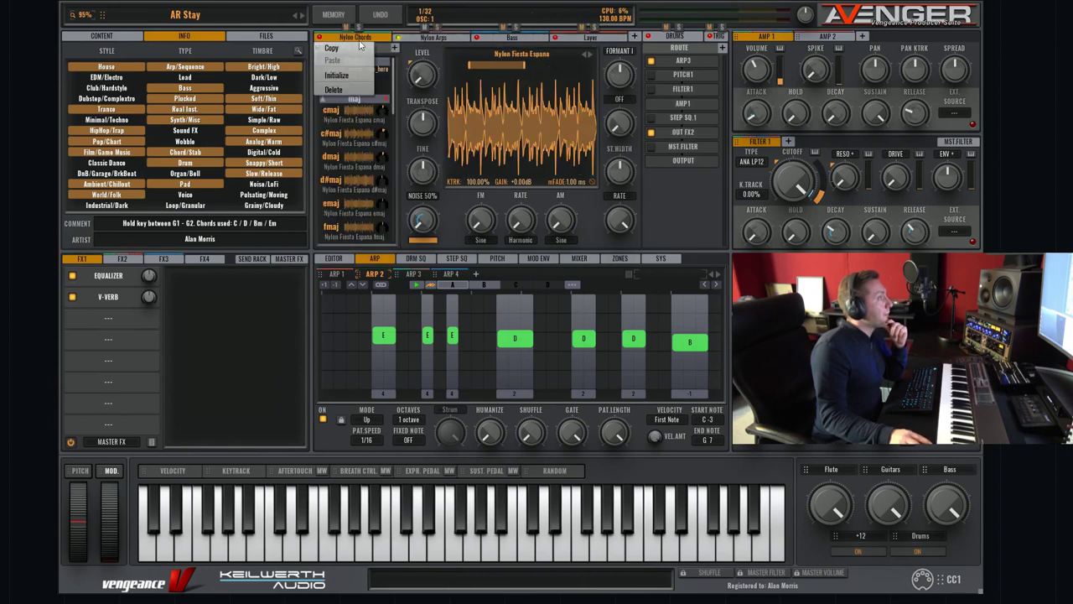
click(346, 89)
Delete the Bass layer and the layer named Layer
click(472, 39)
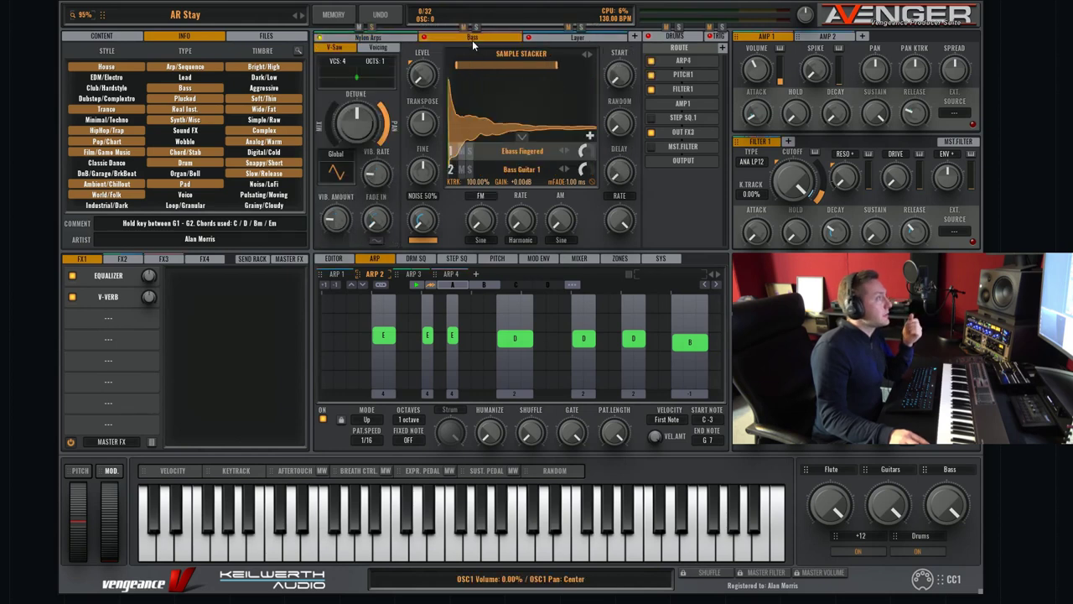
right_click(474, 38)
click(438, 89)
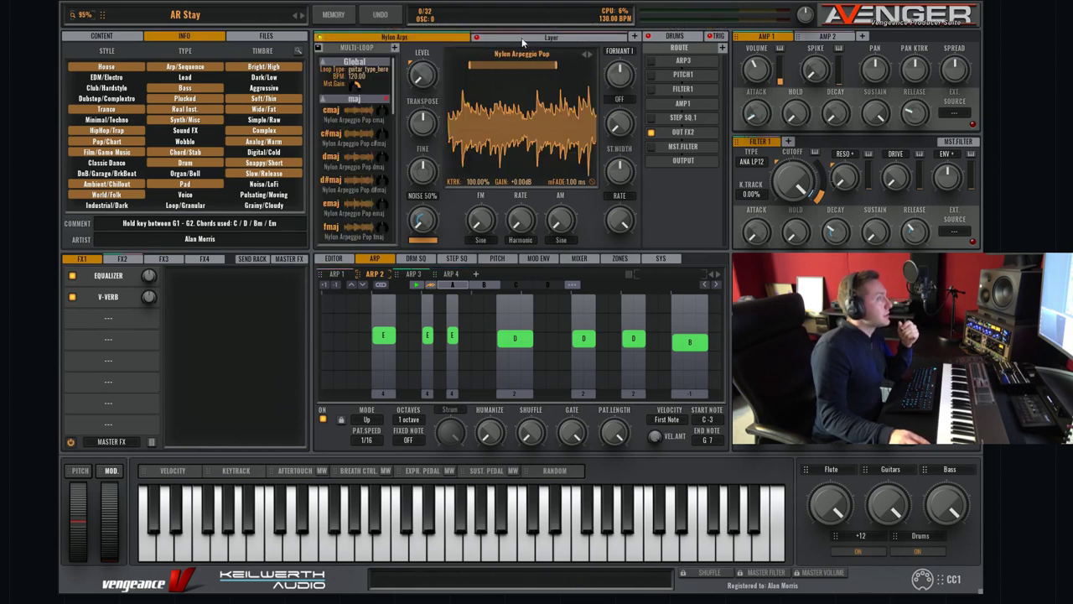
click(527, 35)
right_click(527, 36)
click(493, 90)
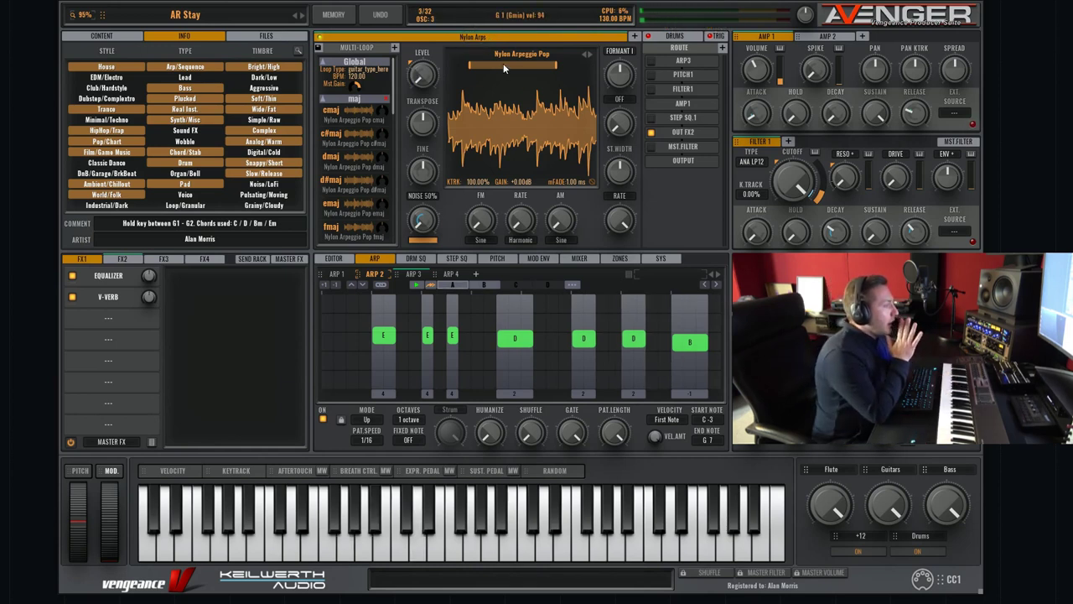
Route Nylon Arps to FX2 and raise the V-Verb's mix and decay slightly
click(681, 131)
click(662, 145)
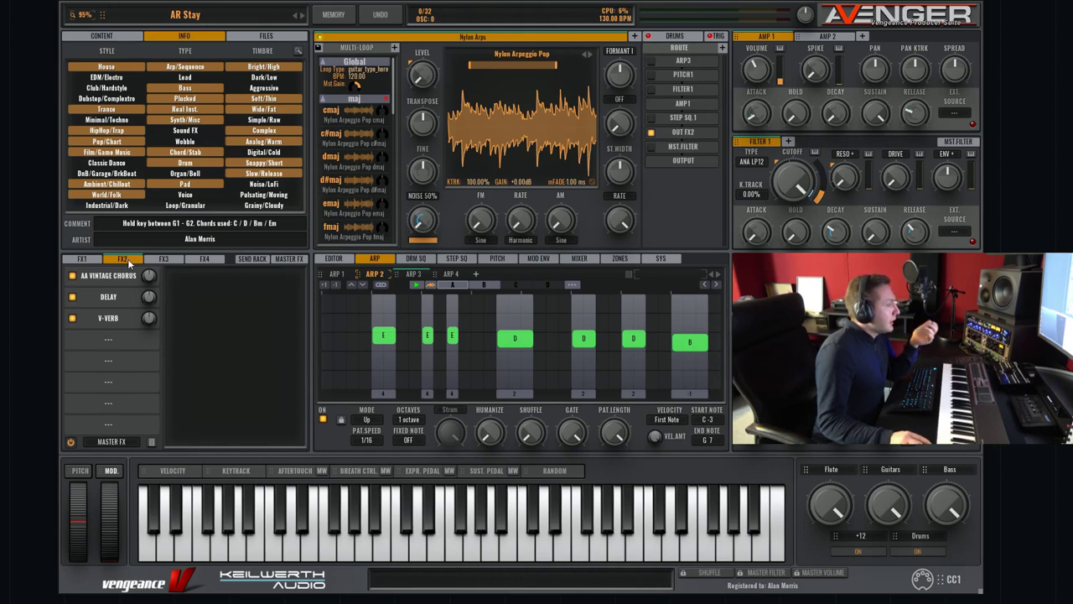
click(109, 318)
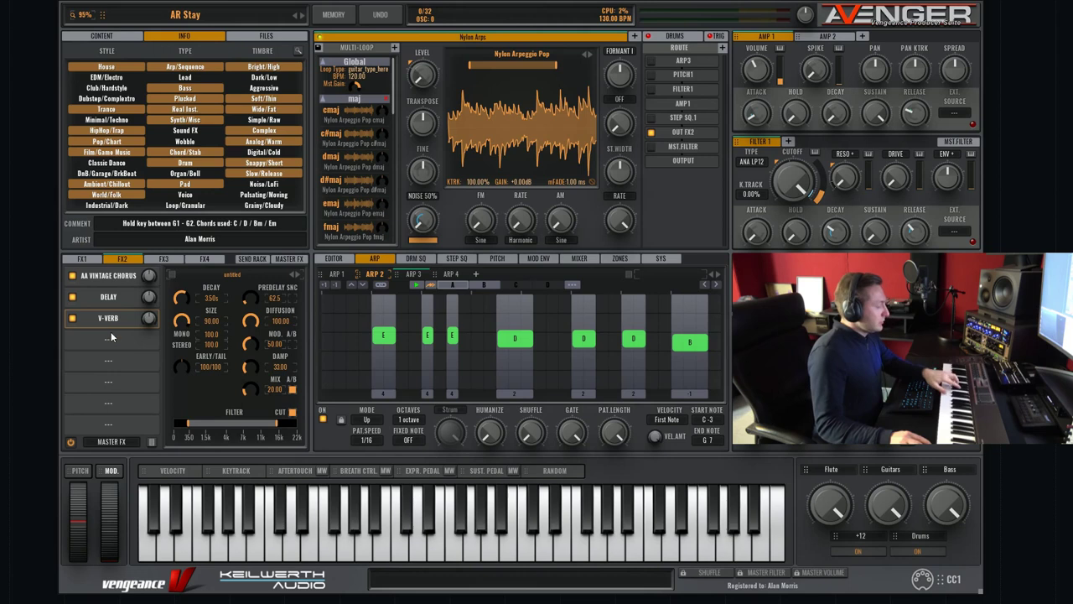
drag(250, 388, 270, 343)
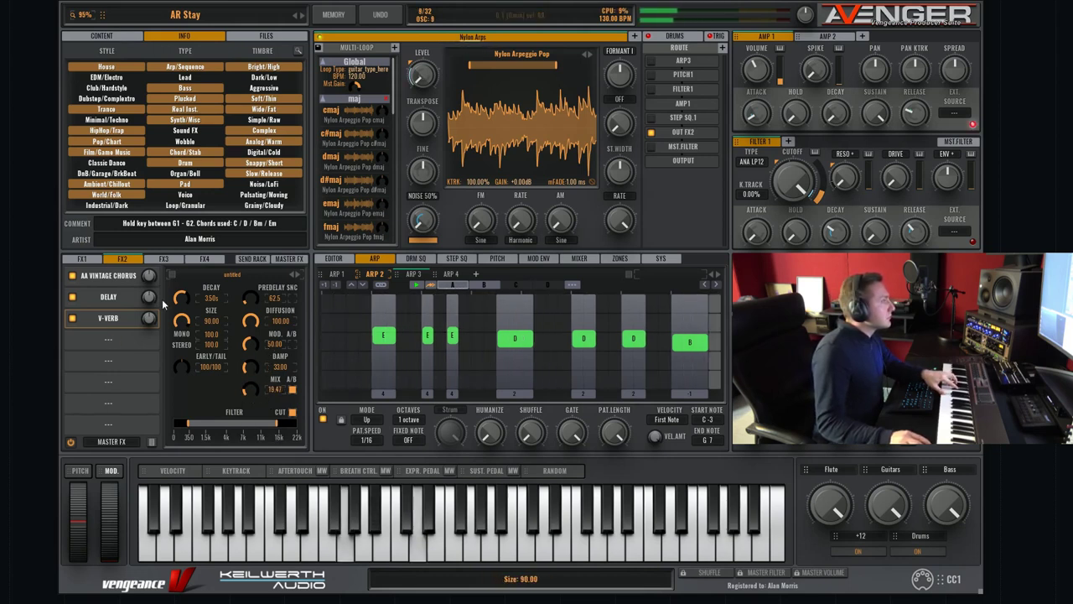
drag(181, 302, 182, 309)
Set the delay time to 1/8 and switch the delay off
click(109, 297)
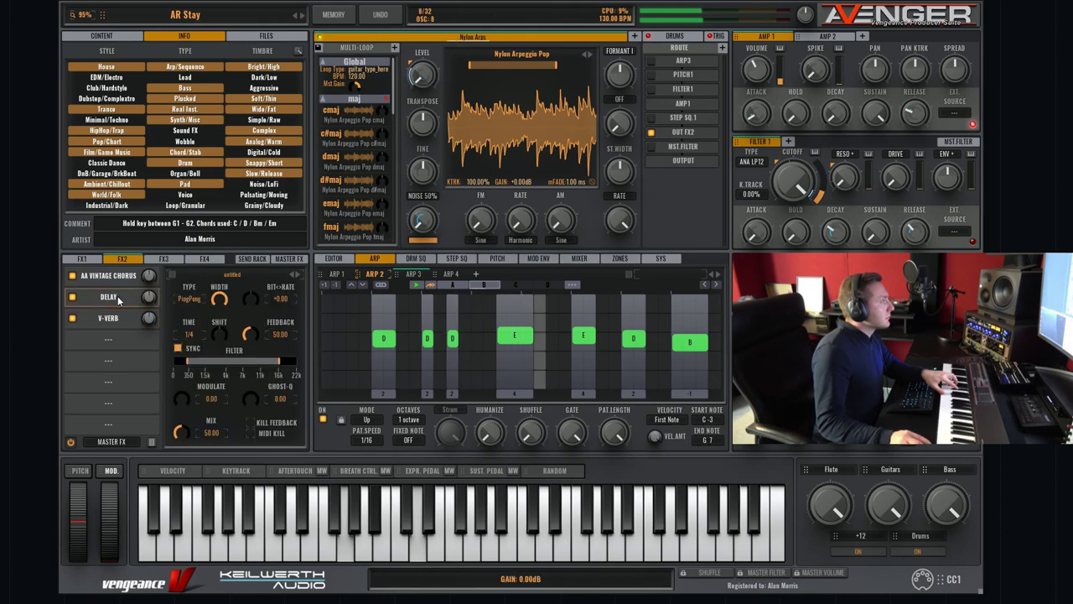
drag(194, 338, 200, 336)
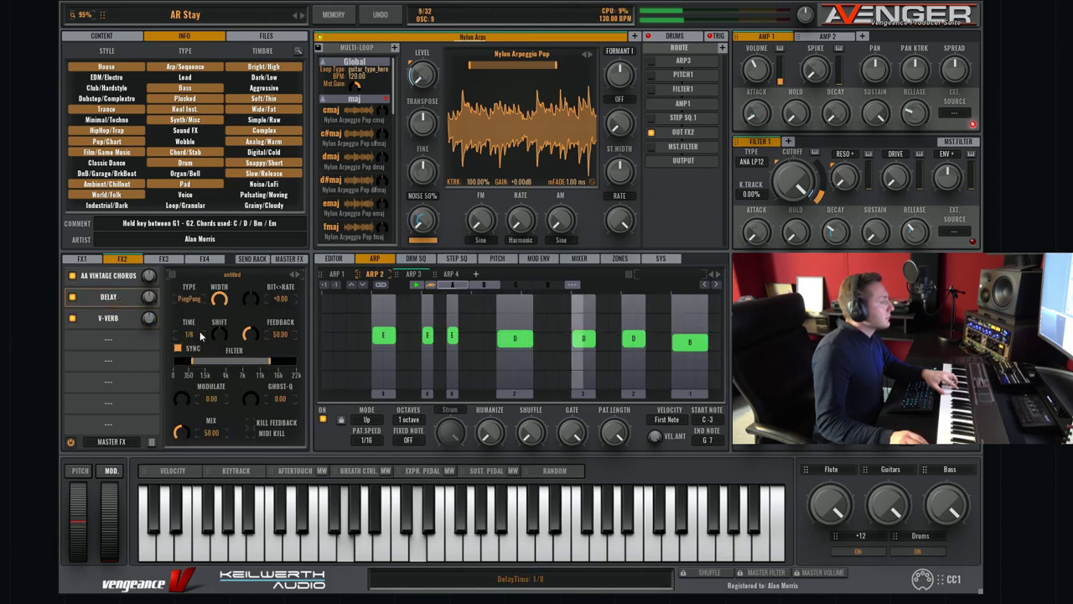
click(72, 297)
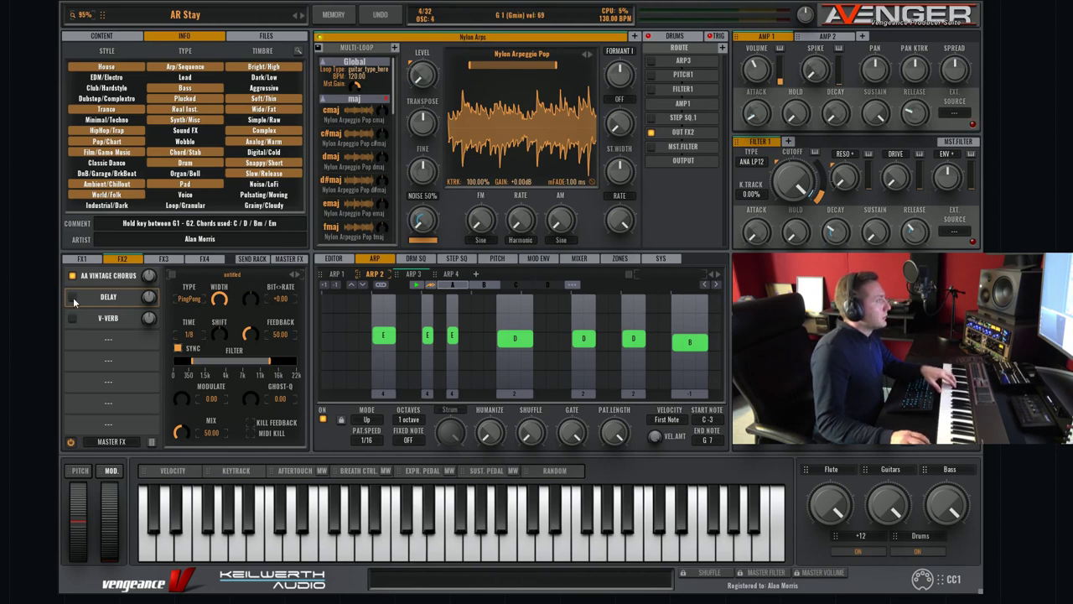
Show the Drums layer's kit and its DRM SQ step-sequencer pattern
click(680, 35)
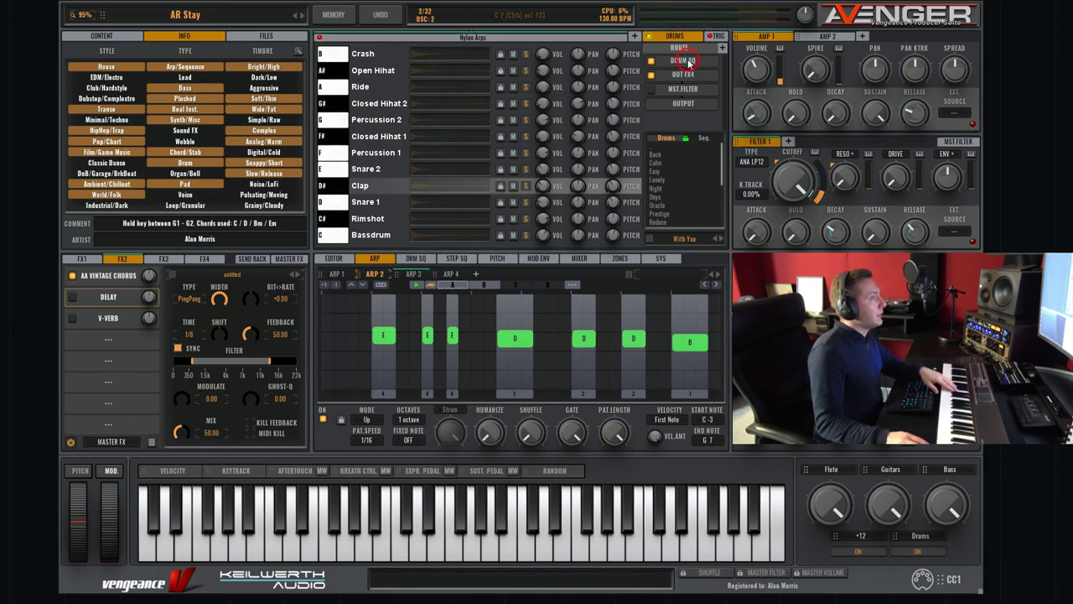
click(415, 258)
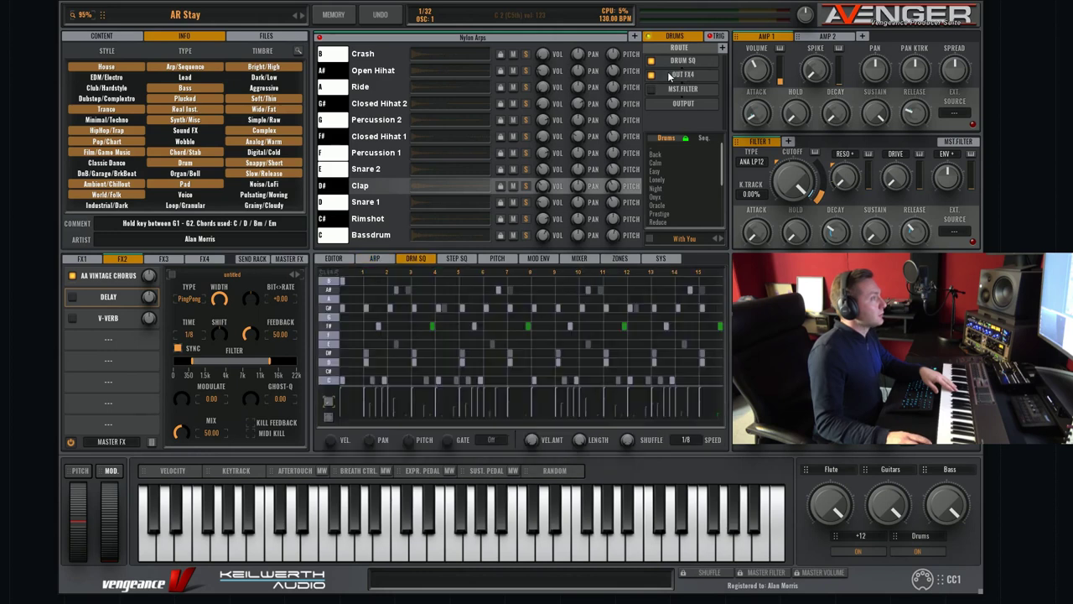